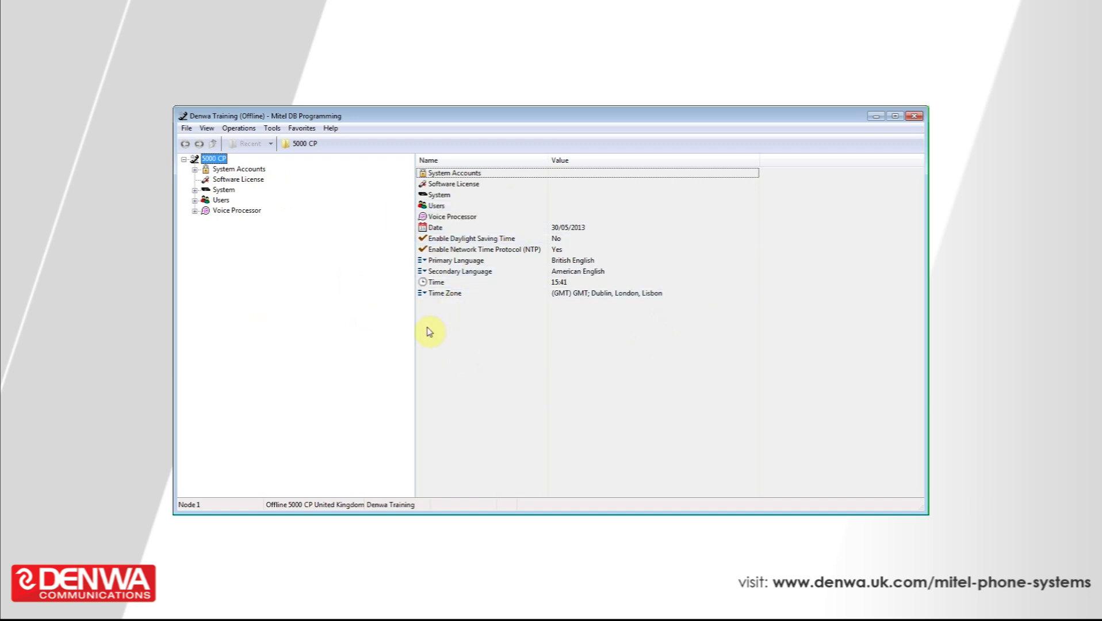
Set the 5000 CP time zone to GMT Dublin, London, Lisbon.
click(614, 297)
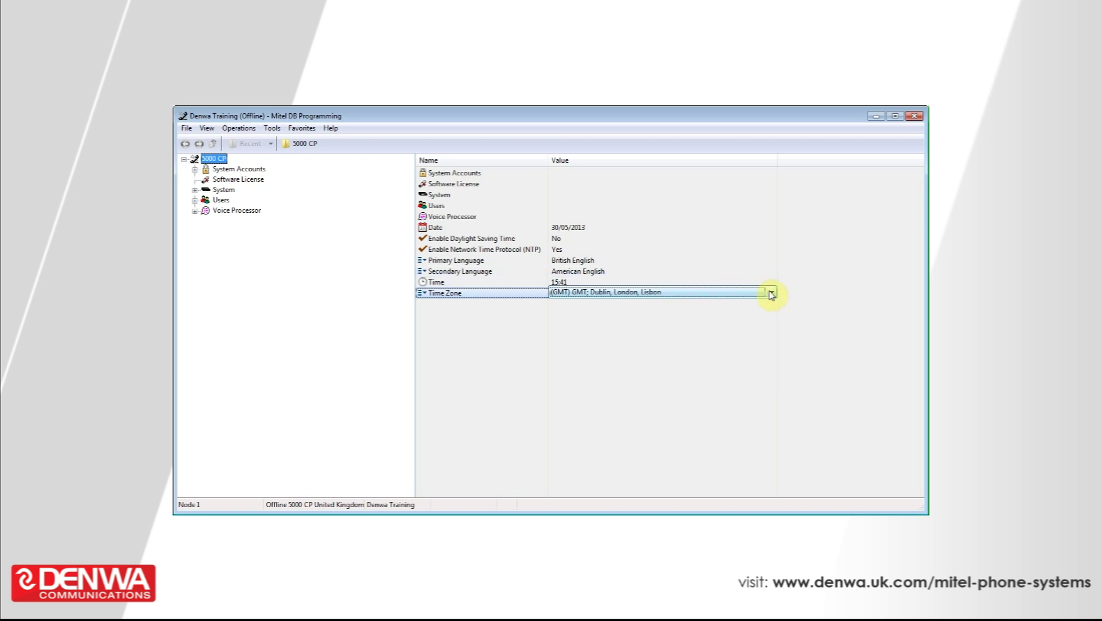
click(771, 294)
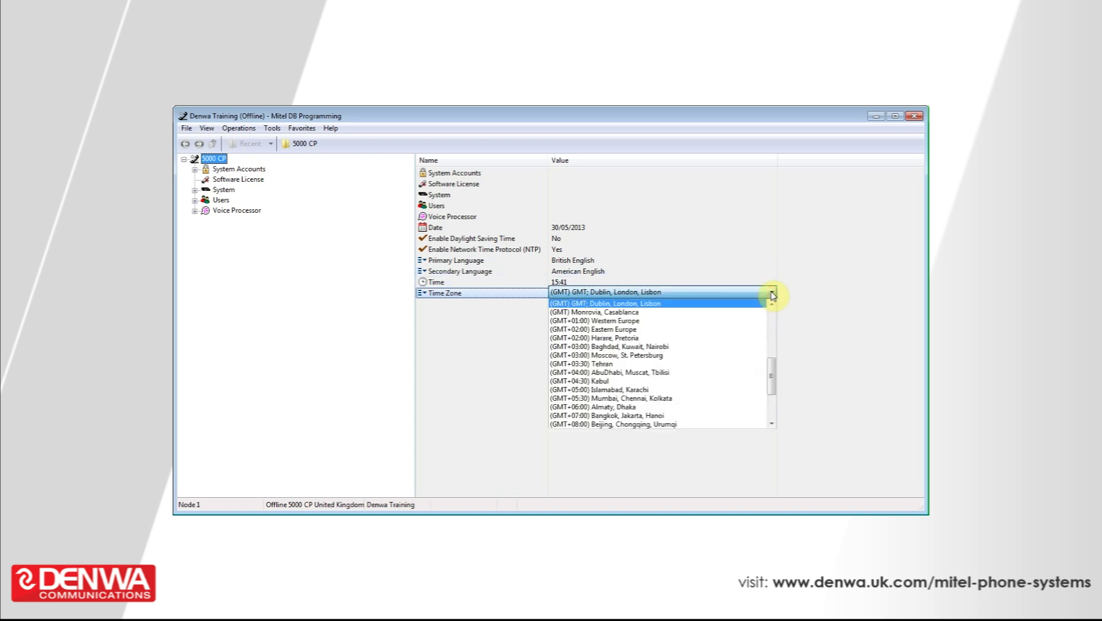
click(677, 308)
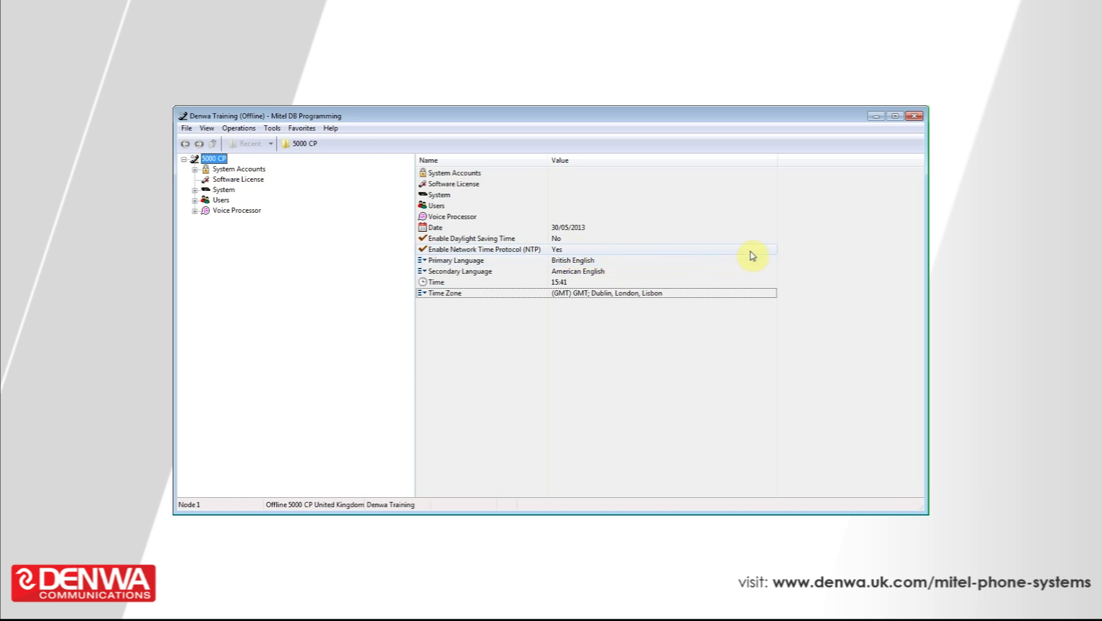
Set Enable Daylight Saving Time to Yes.
click(728, 238)
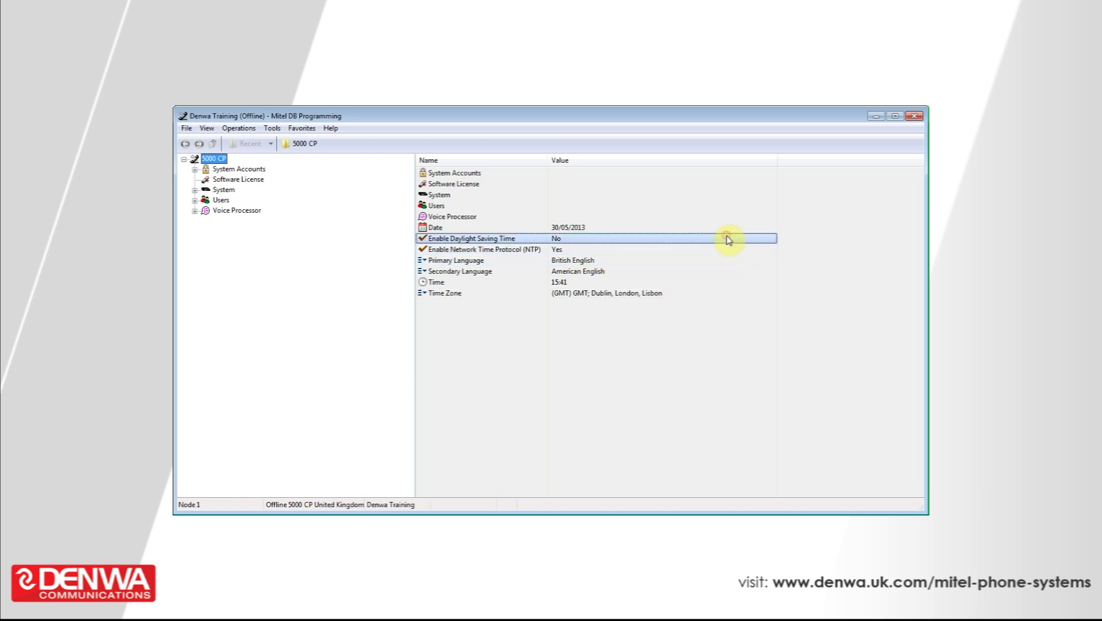
click(772, 238)
click(752, 262)
click(699, 375)
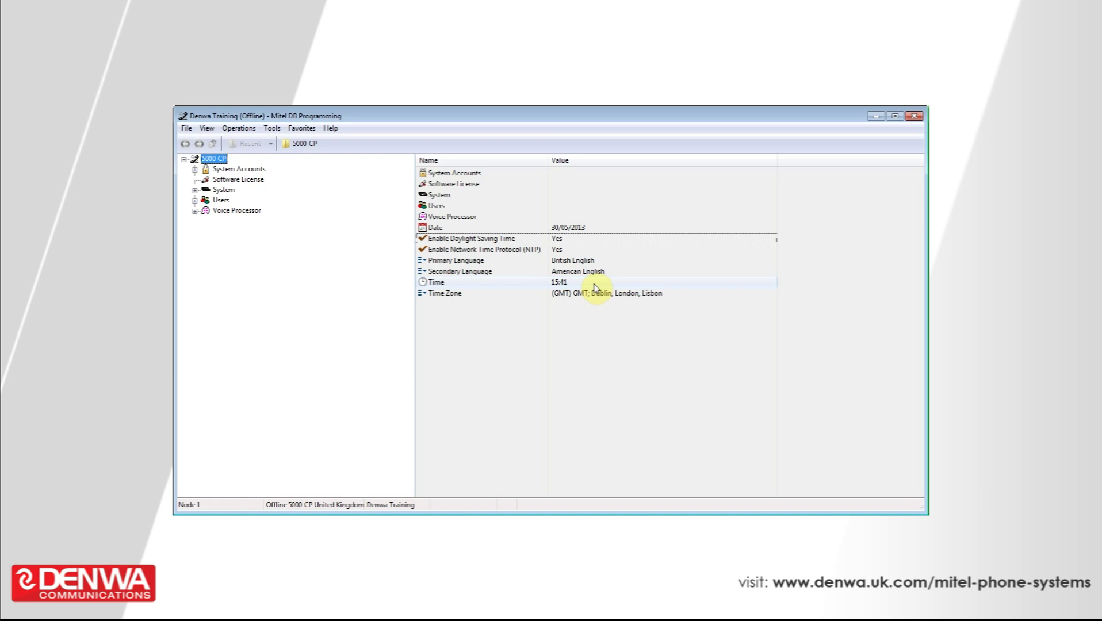
click(565, 250)
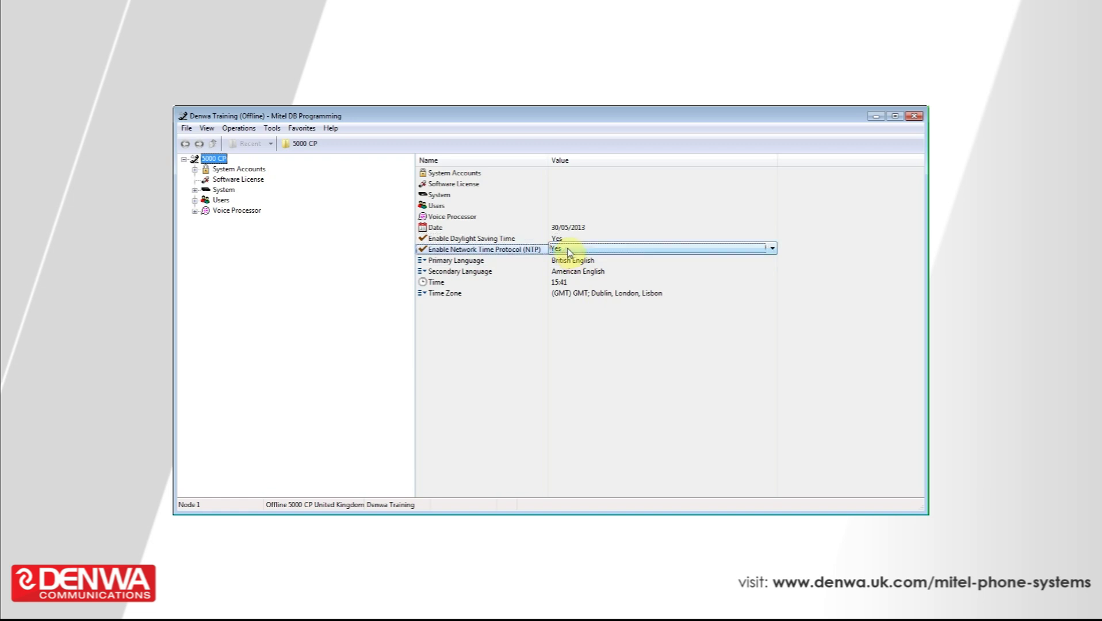
Set Enable Network Time Protocol (NTP) to No.
click(773, 249)
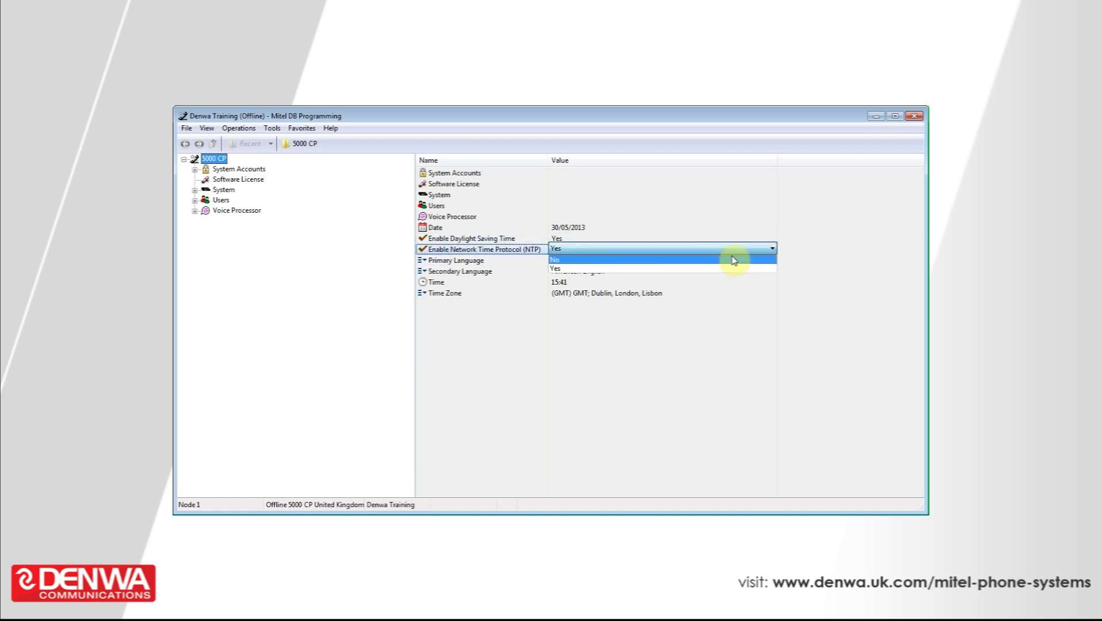
click(733, 260)
click(638, 364)
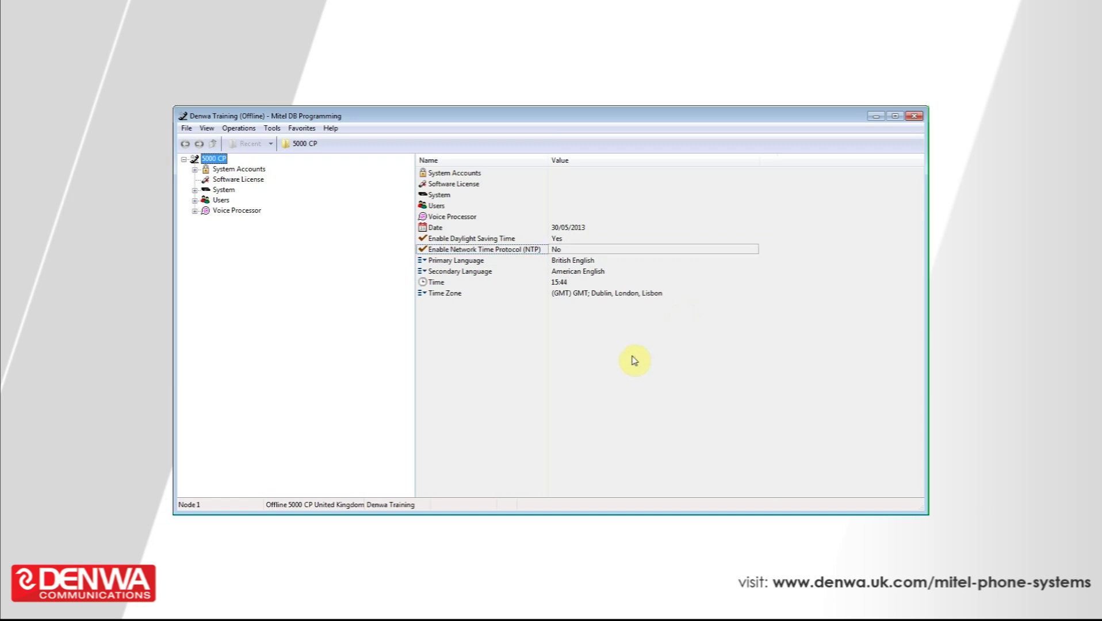
click(608, 284)
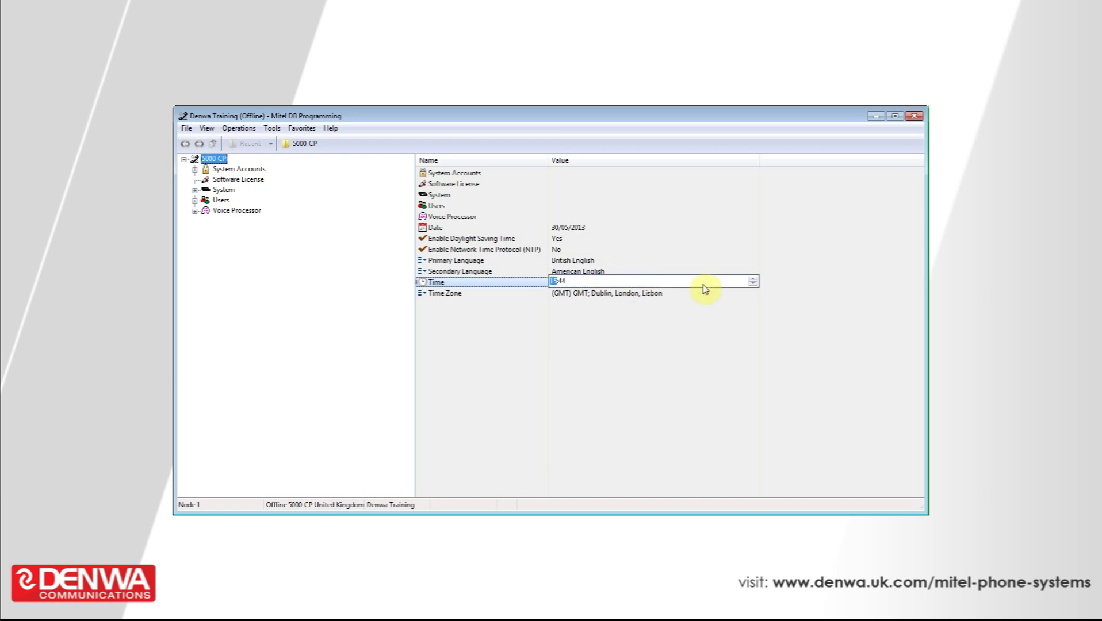
click(753, 285)
click(697, 362)
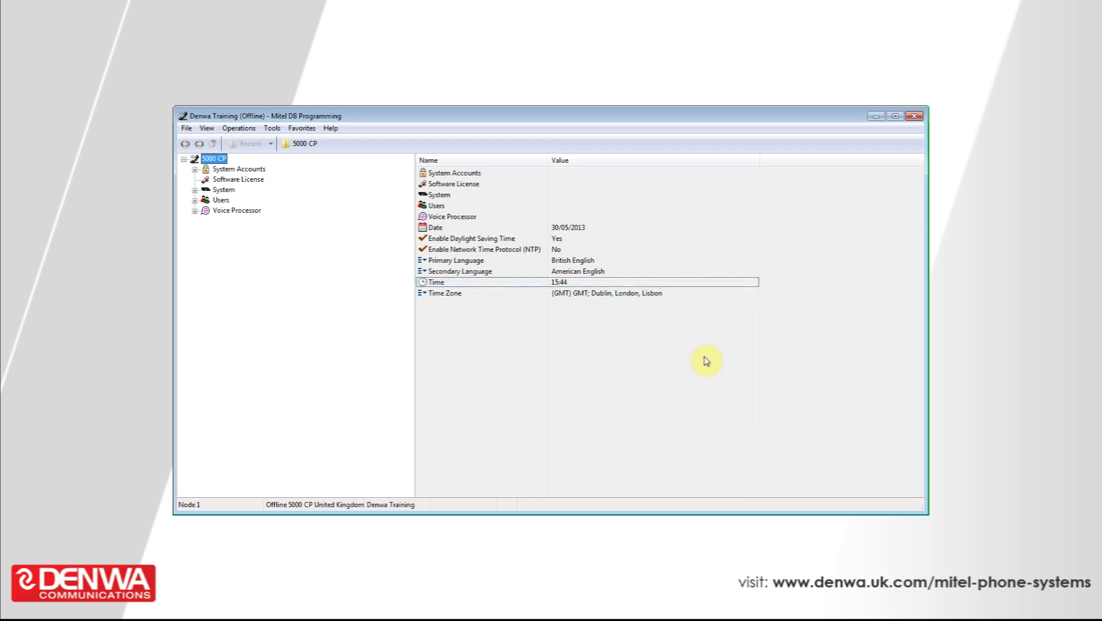